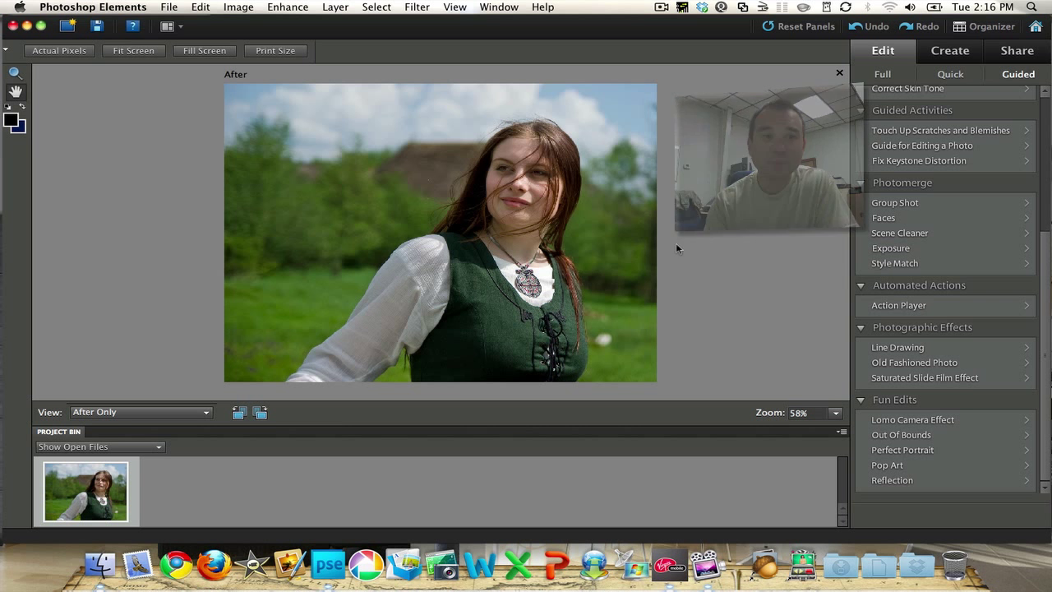
- Check the File menu without choosing anything, then collapse and re-expand the Fun Edits group
{"action": "left_click", "coordinate": [168, 6]}
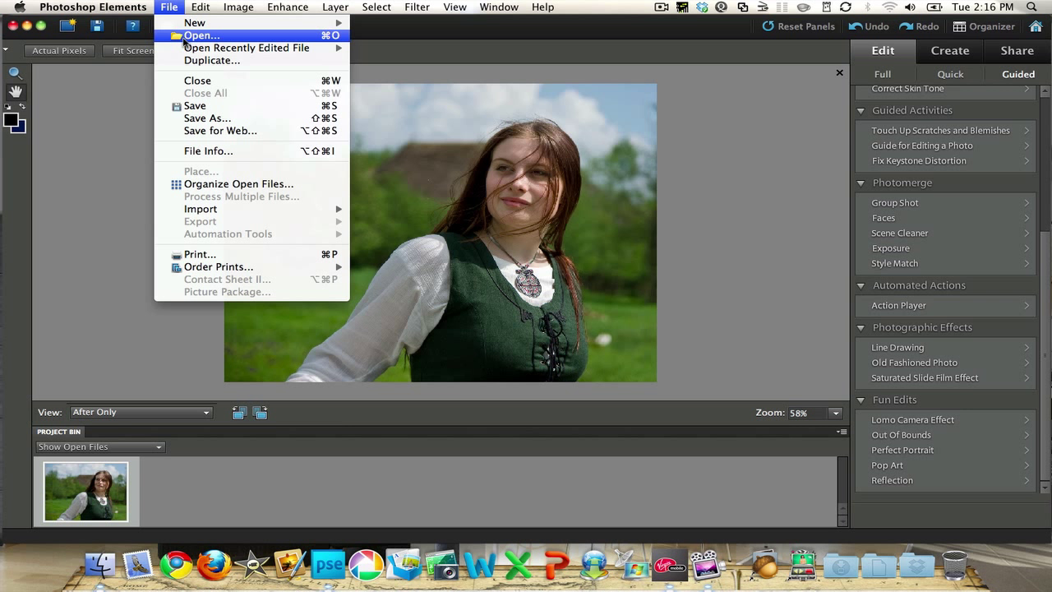
{"action": "left_click", "coordinate": [754, 103]}
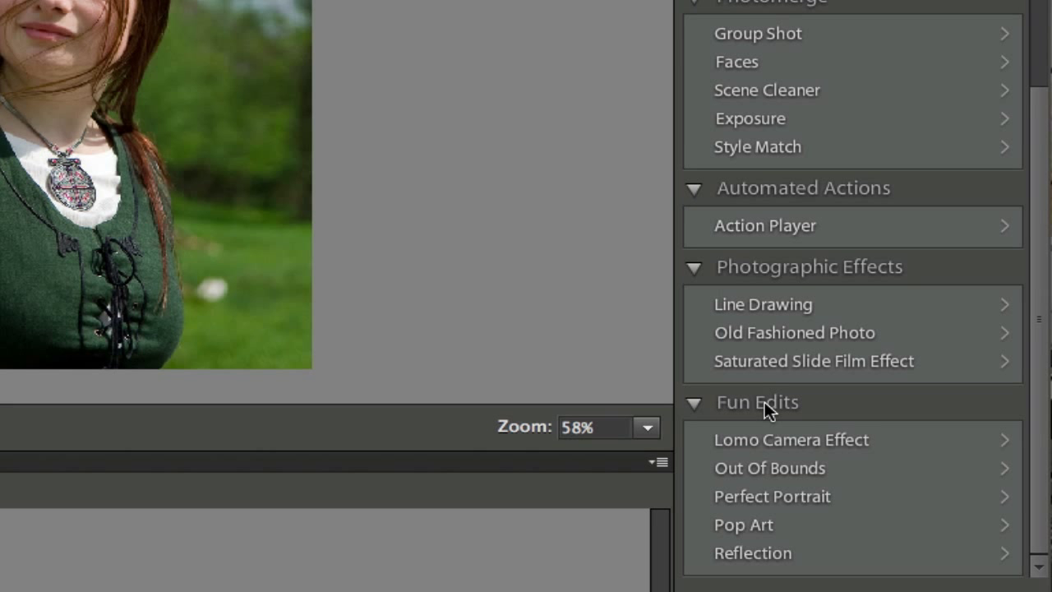
{"action": "left_click", "coordinate": [695, 404]}
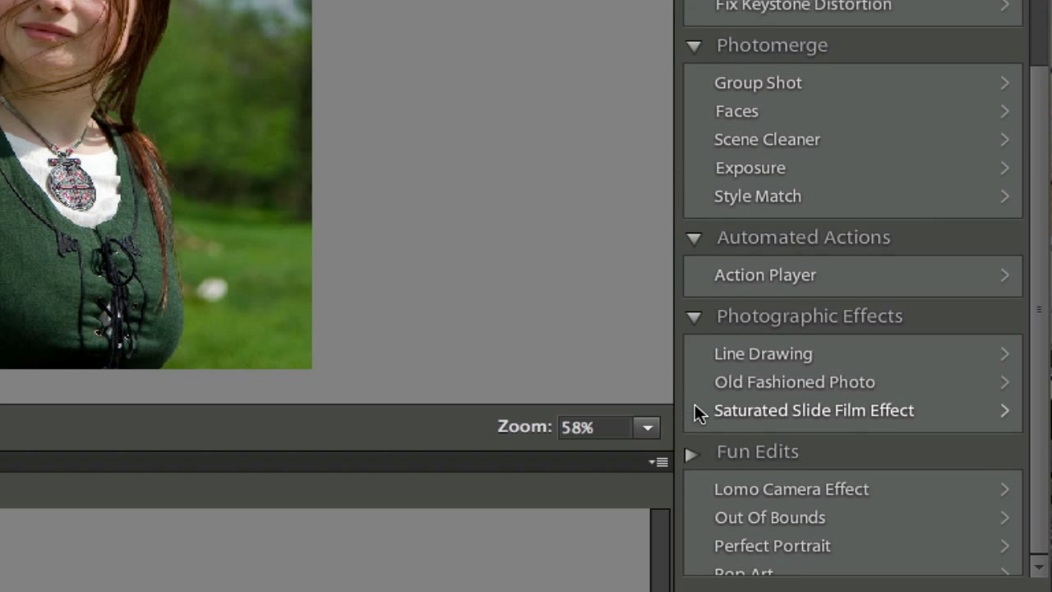
{"action": "left_click", "coordinate": [695, 559]}
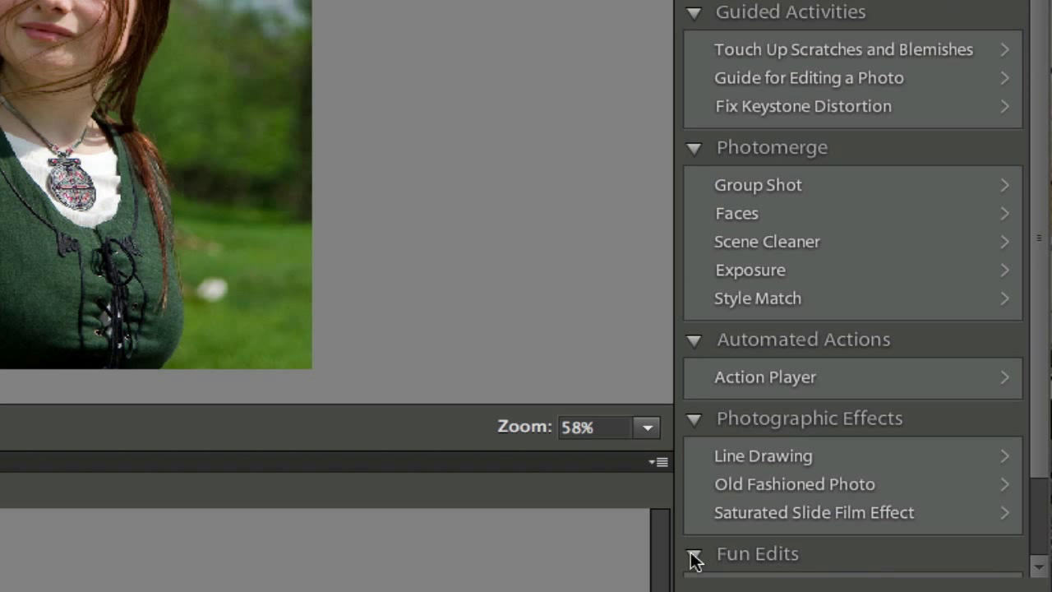
{"action": "scroll", "coordinate": [786, 501], "scroll_direction": "down", "scroll_amount": 3}
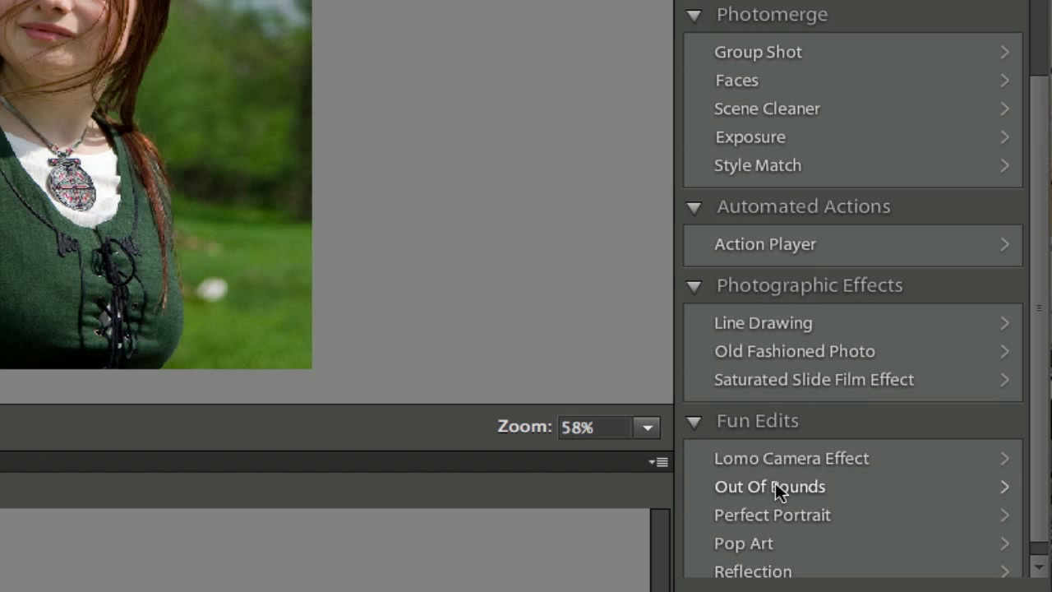
{"action": "scroll", "coordinate": [778, 488], "scroll_direction": "down", "scroll_amount": 1}
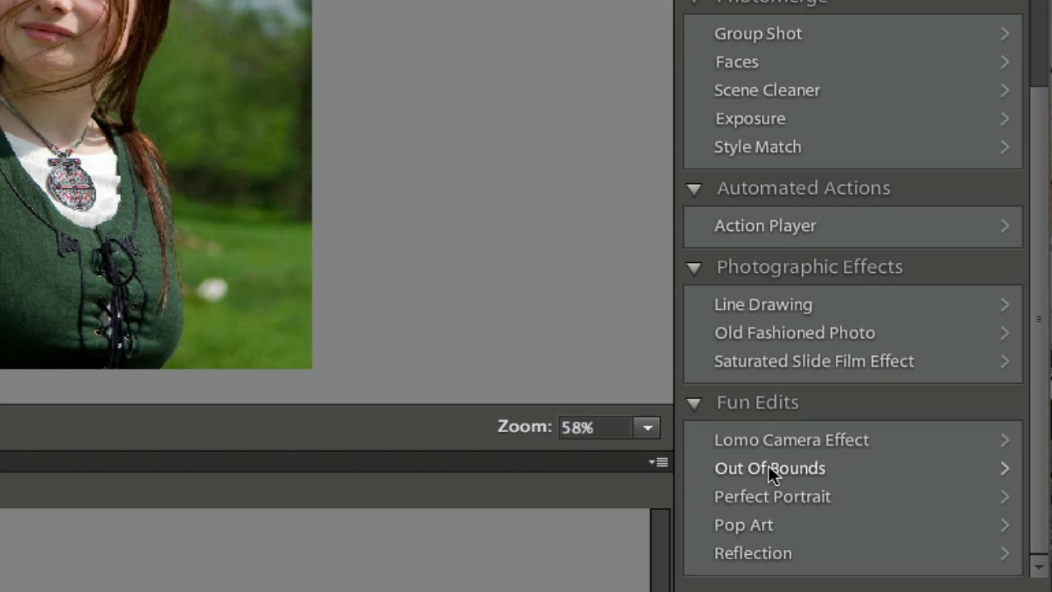
- Start the Out Of Bounds guided edit and read through its frame instructions
{"action": "left_click", "coordinate": [768, 467]}
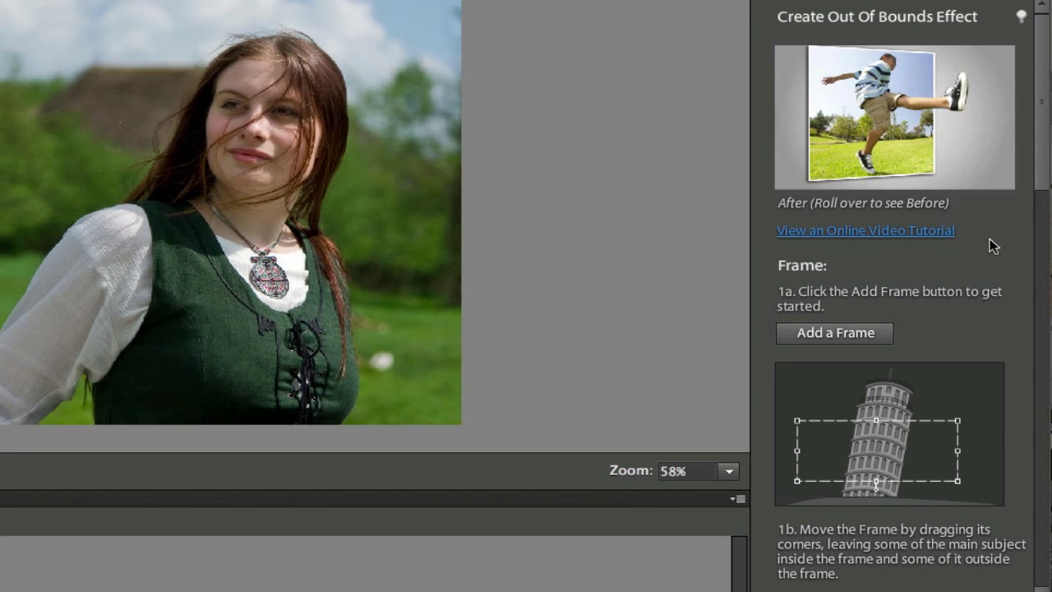
{"action": "scroll", "coordinate": [990, 240], "scroll_direction": "down", "scroll_amount": 1}
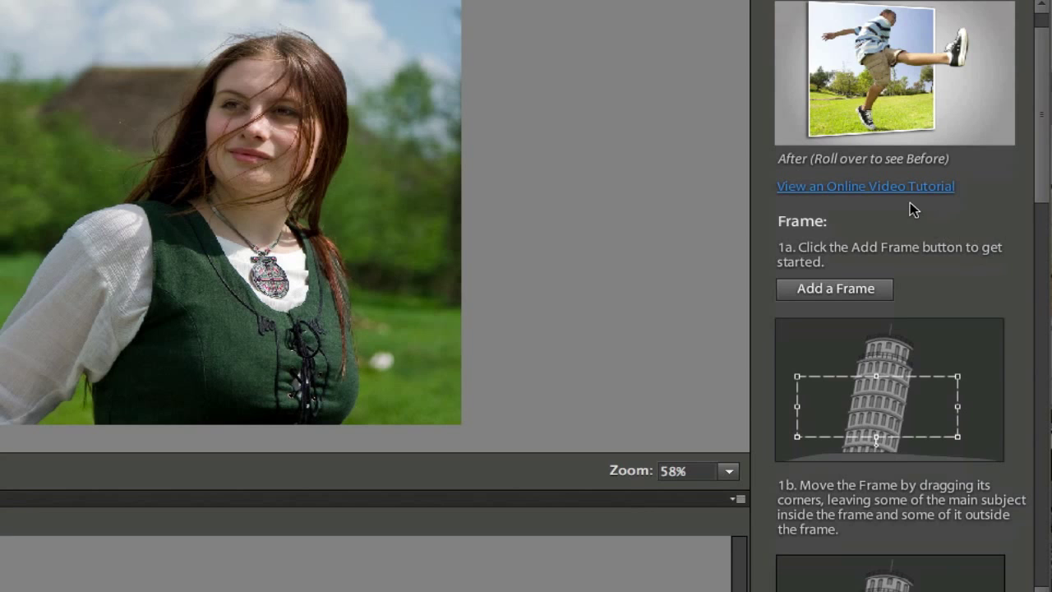
{"action": "scroll", "coordinate": [981, 215], "scroll_direction": "down", "scroll_amount": 1}
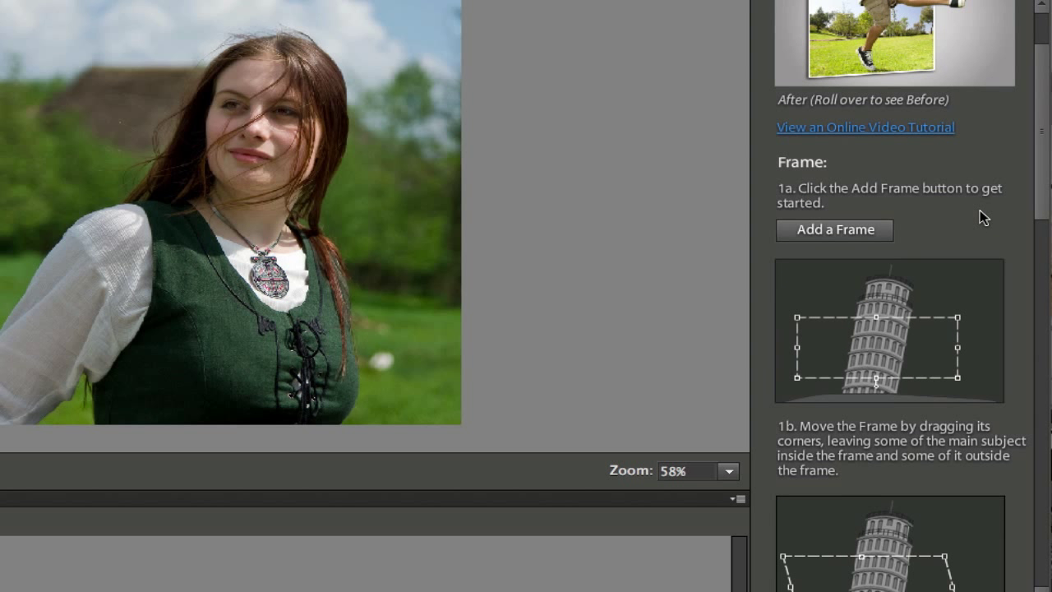
{"action": "scroll", "coordinate": [990, 188], "scroll_direction": "down", "scroll_amount": 2}
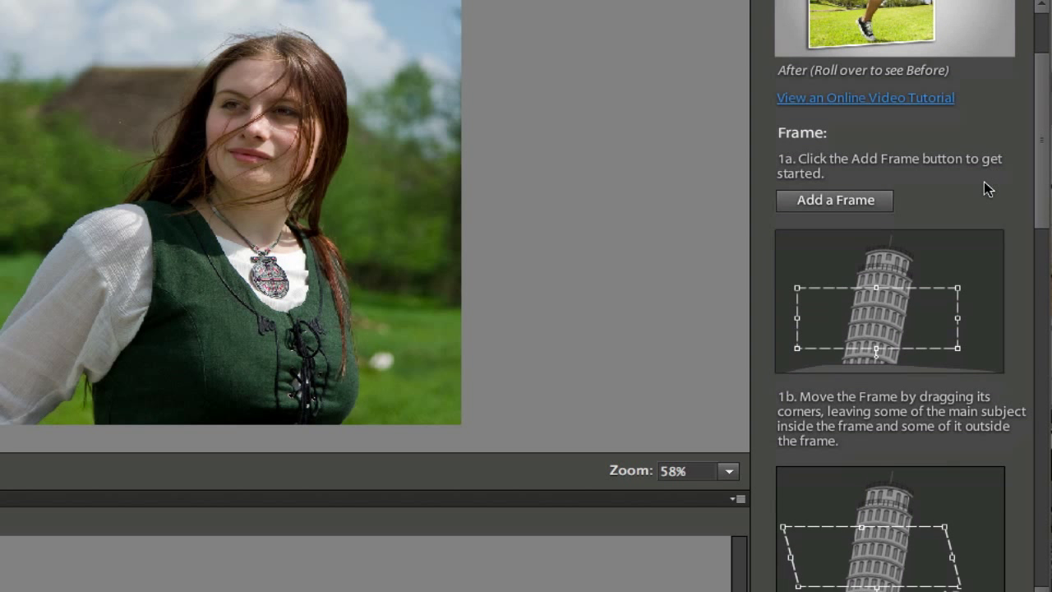
{"action": "scroll", "coordinate": [988, 189], "scroll_direction": "down", "scroll_amount": 1}
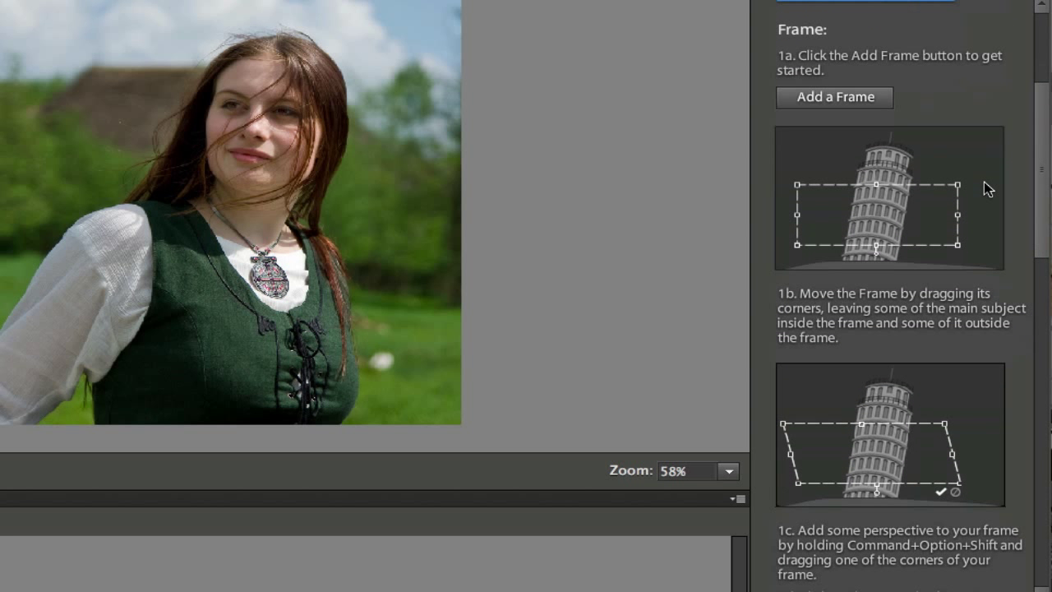
{"action": "scroll", "coordinate": [987, 188], "scroll_direction": "down", "scroll_amount": 1}
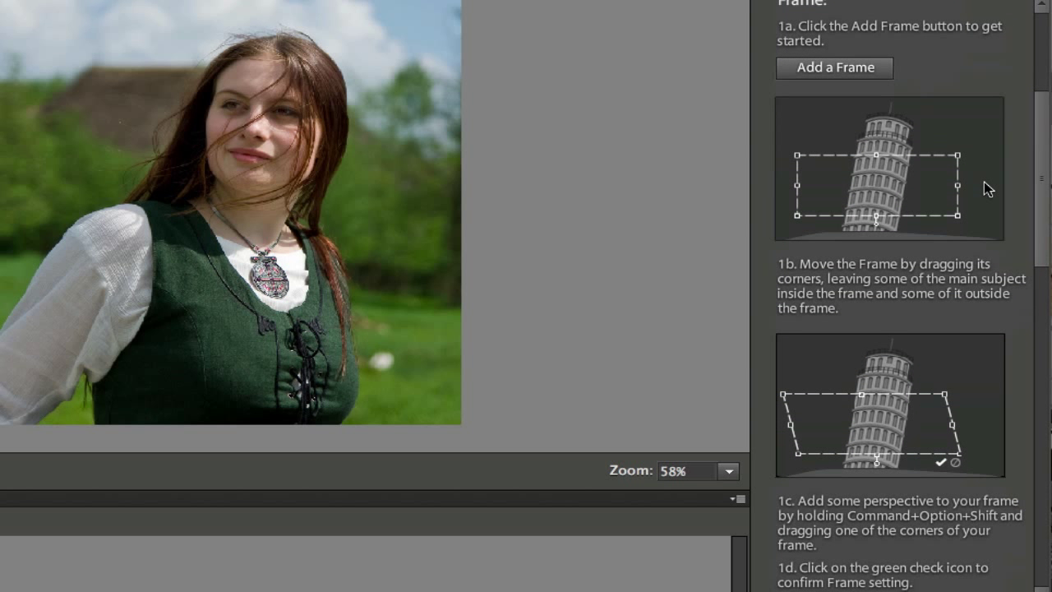
{"action": "scroll", "coordinate": [984, 188], "scroll_direction": "down", "scroll_amount": 2}
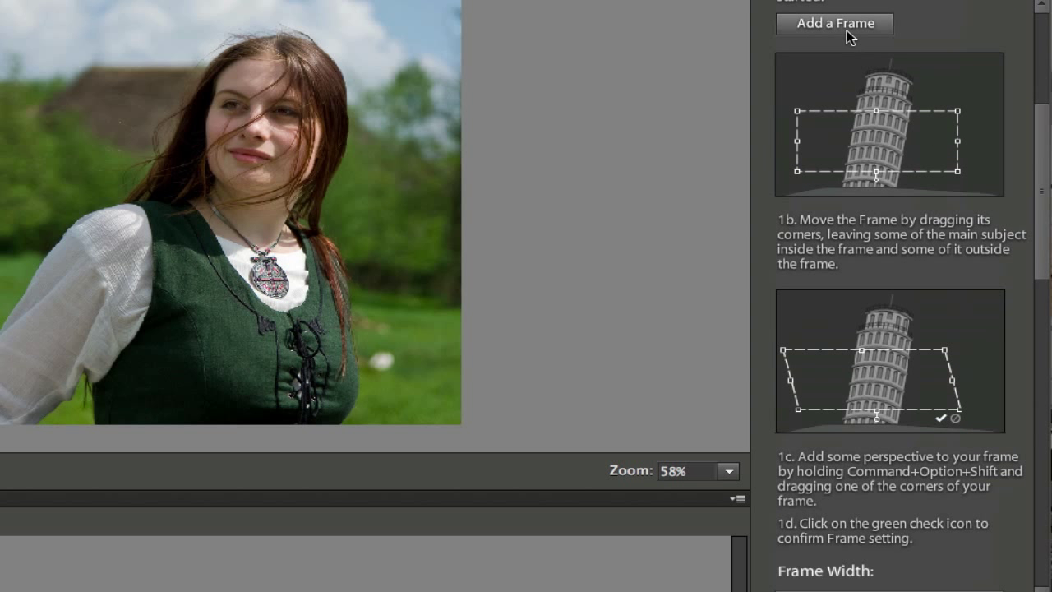
- Add a frame over the face and torso, then drag its top-left, top-right and bottom-right corners for perspective
{"action": "left_click", "coordinate": [834, 25]}
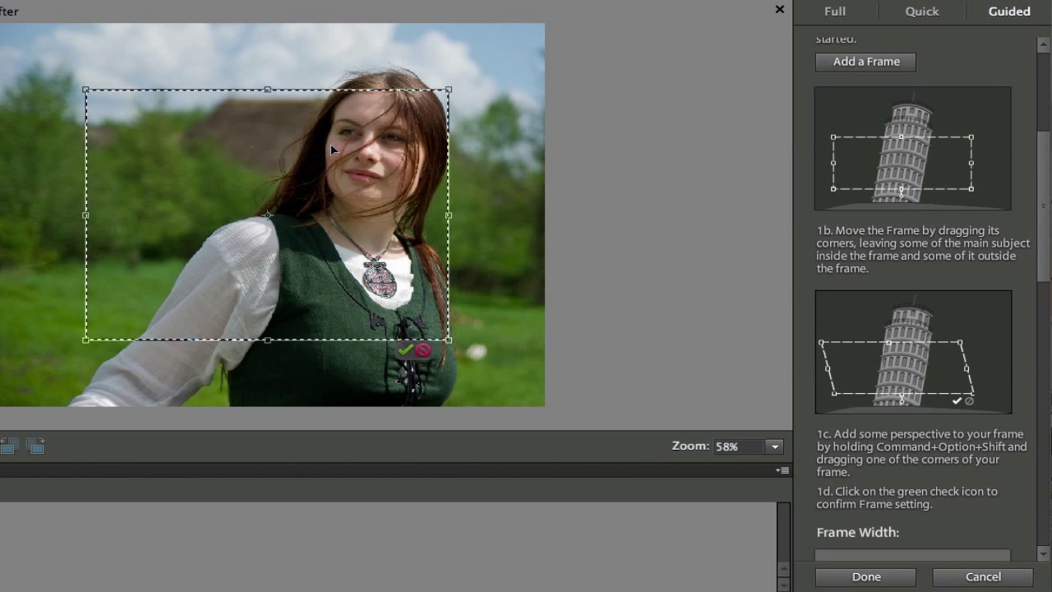
{"action": "left_click_drag", "start_coordinate": [330, 145], "coordinate": [400, 192]}
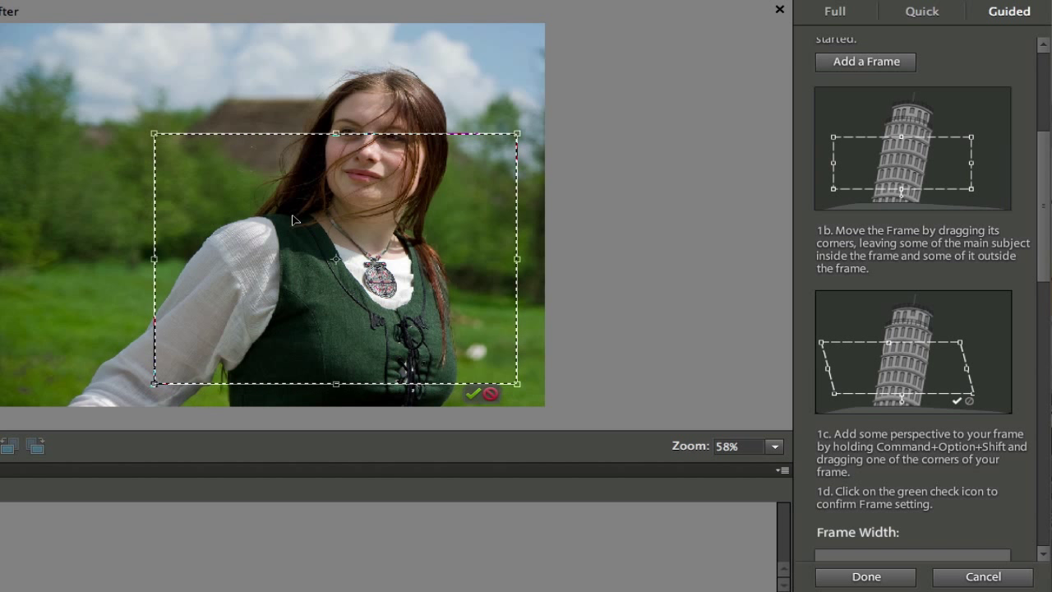
{"action": "key", "text": "super"}
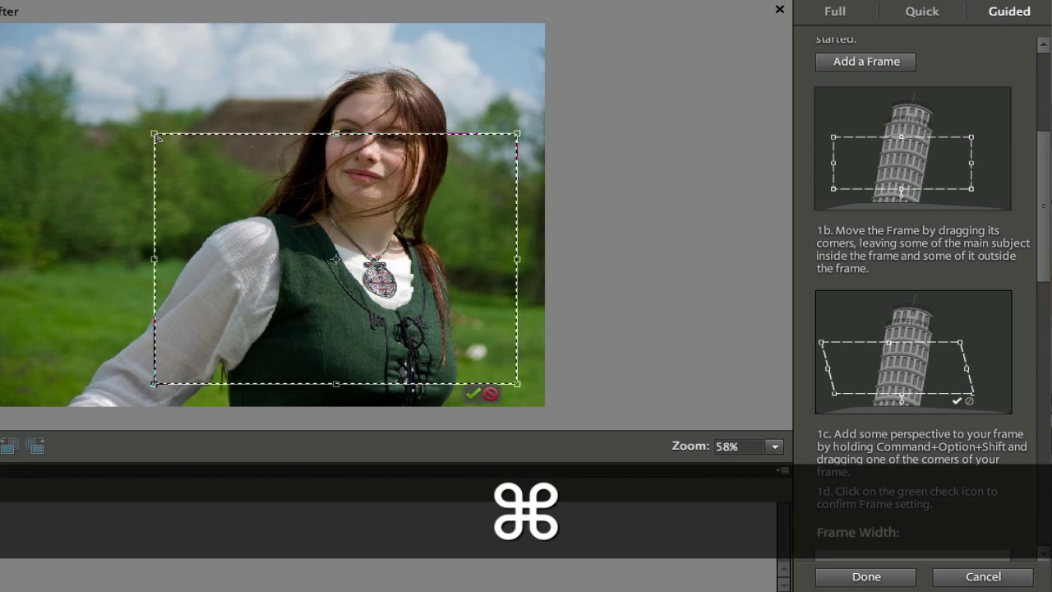
{"action": "left_click_drag", "start_coordinate": [156, 136], "coordinate": [128, 163]}
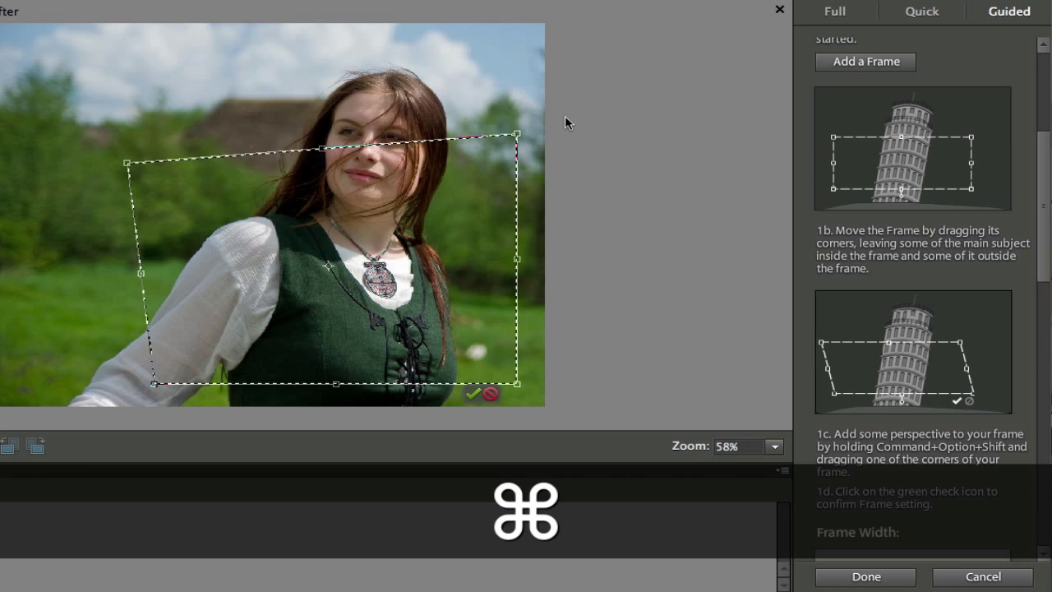
{"action": "left_click_drag", "start_coordinate": [518, 134], "coordinate": [480, 158]}
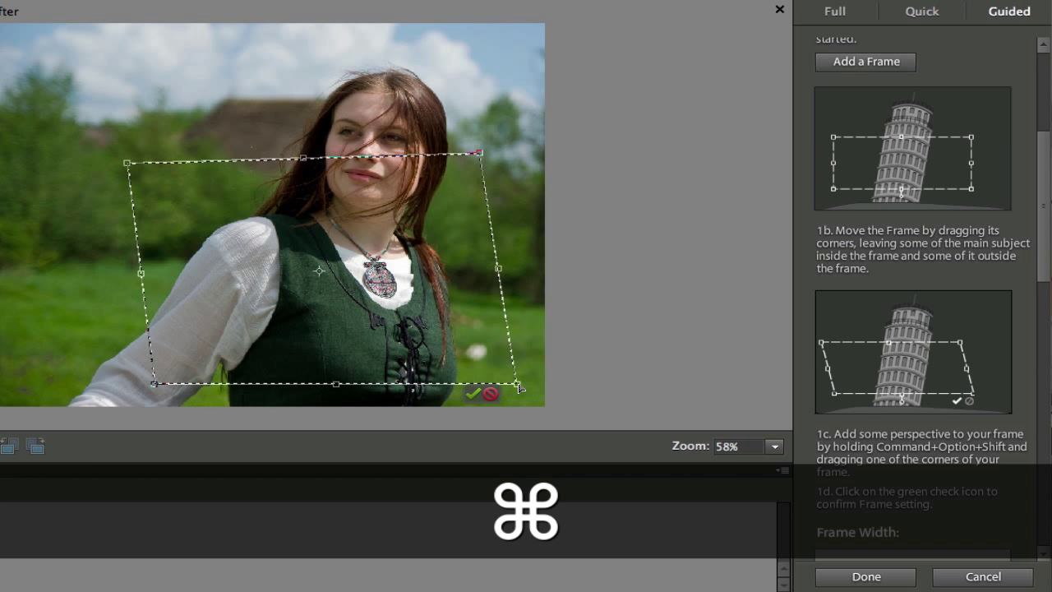
{"action": "left_click_drag", "start_coordinate": [516, 383], "coordinate": [515, 372]}
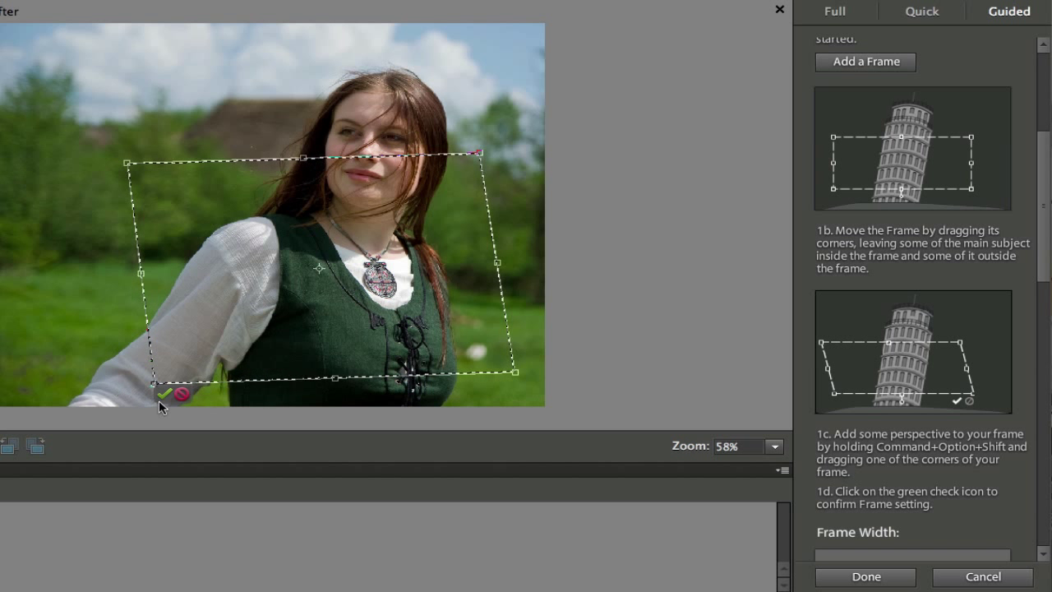
- Nudge the frame's left, top and right edges slightly outward and commit the tilted frame
{"action": "left_click", "coordinate": [164, 395]}
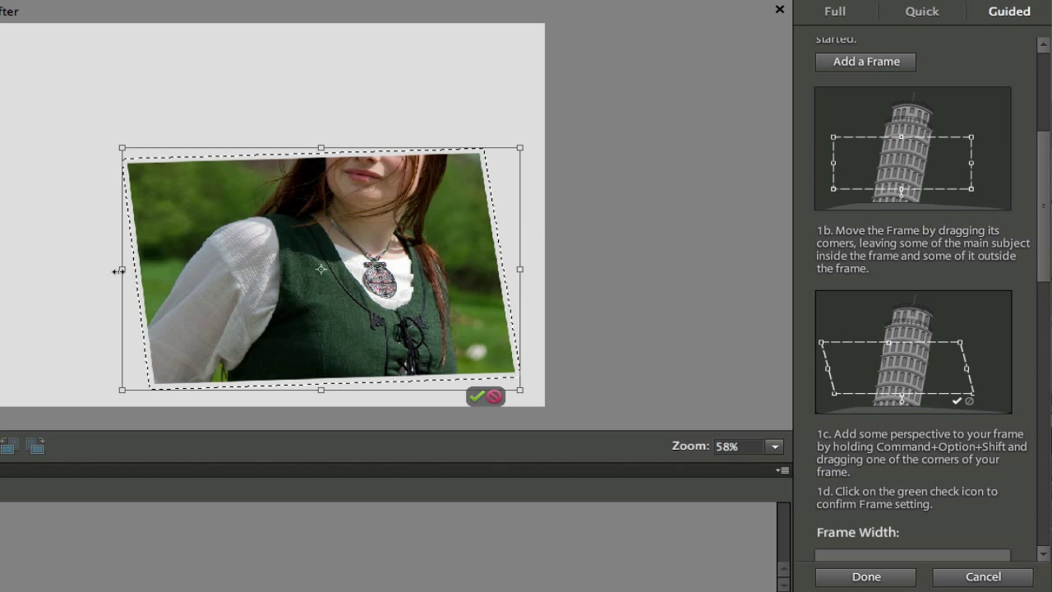
{"action": "left_click_drag", "start_coordinate": [119, 270], "coordinate": [115, 270]}
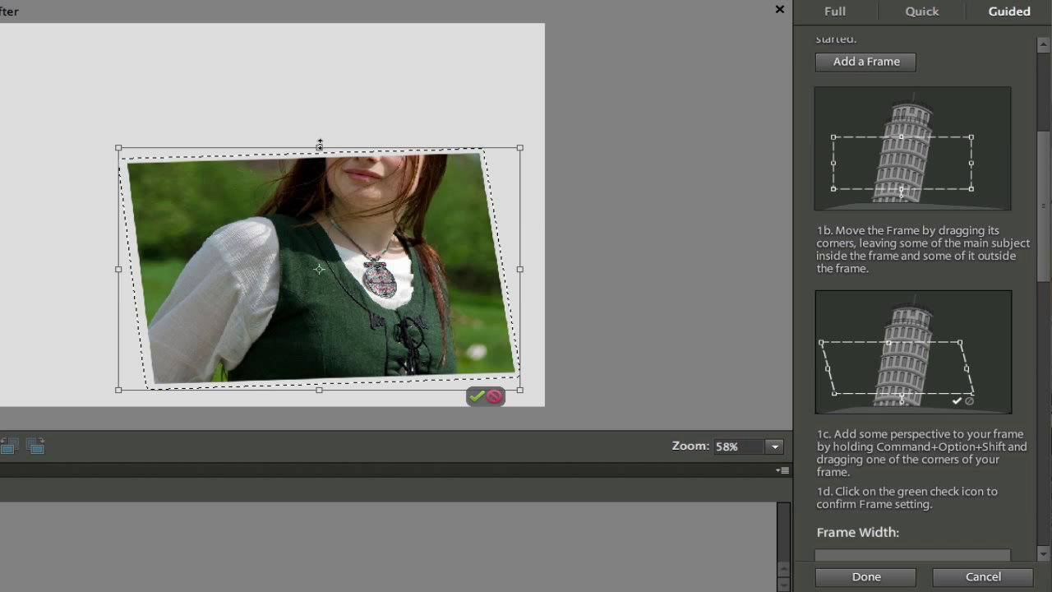
{"action": "left_click_drag", "start_coordinate": [320, 143], "coordinate": [320, 146]}
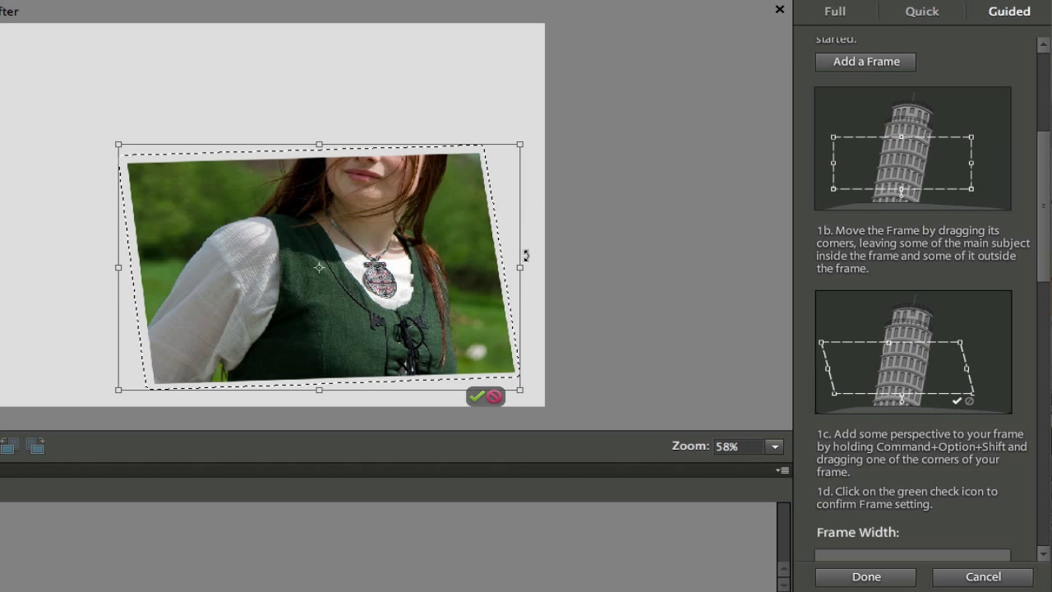
{"action": "left_click_drag", "start_coordinate": [521, 267], "coordinate": [524, 267]}
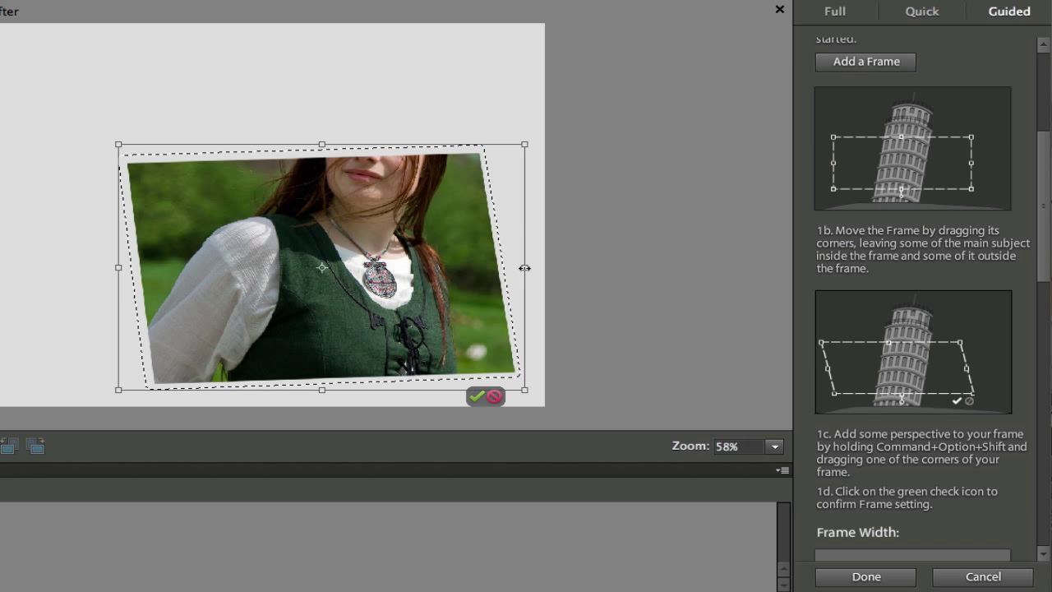
{"action": "left_click", "coordinate": [482, 398]}
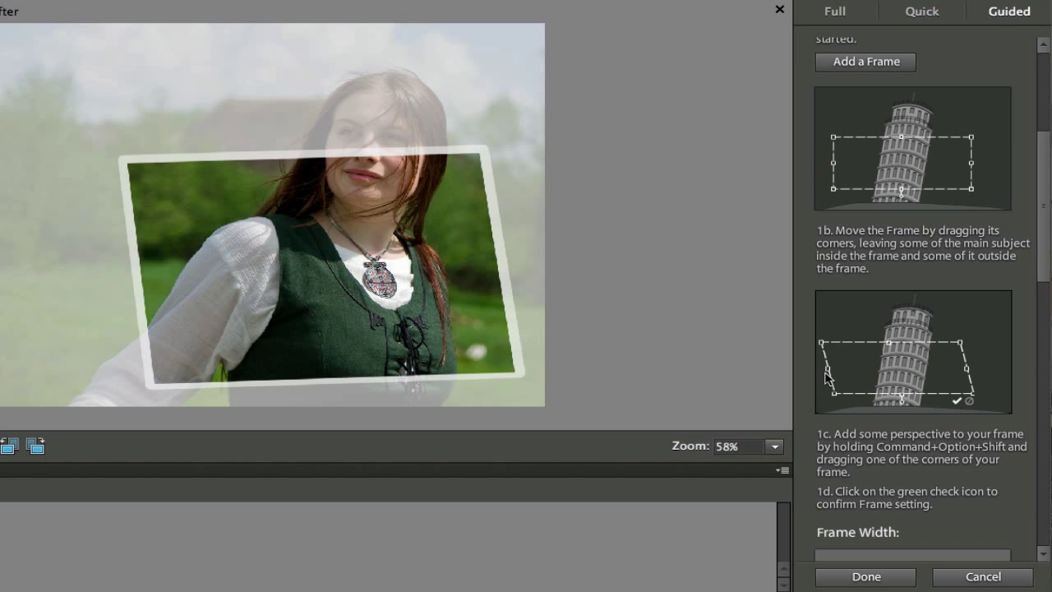
{"action": "left_click_drag", "start_coordinate": [1049, 248], "coordinate": [1050, 425]}
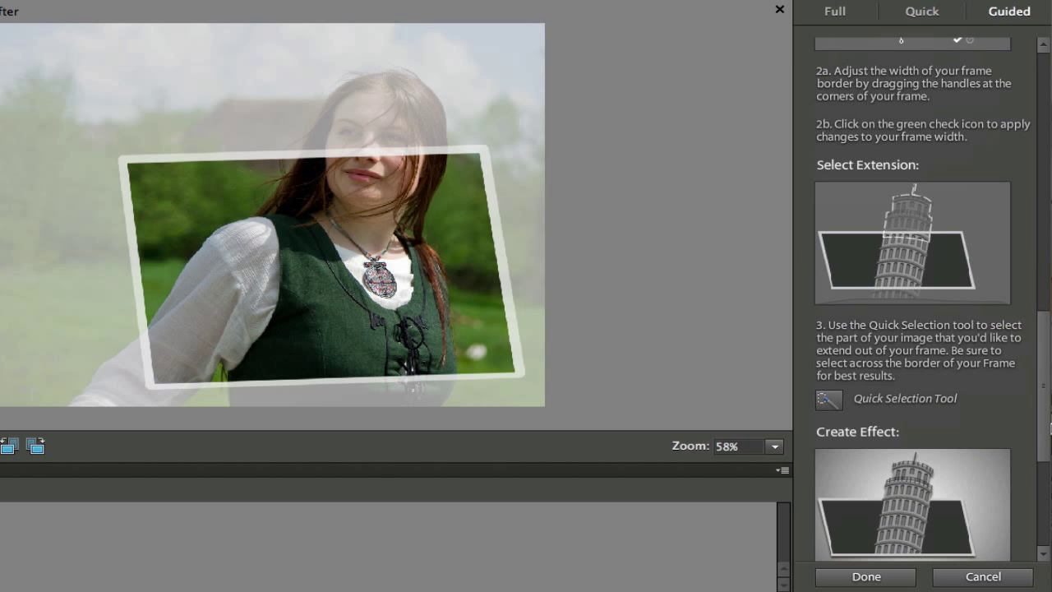
- With Quick Selection, add the hair, face and left sleeve, then subtract the area beside the sleeve bottom
{"action": "left_click", "coordinate": [830, 400]}
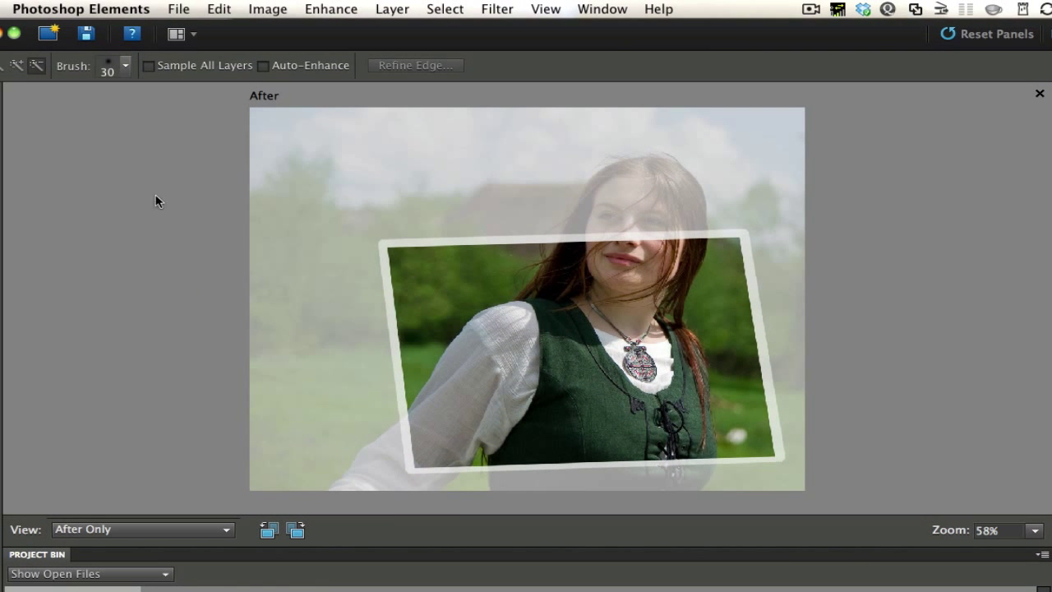
{"action": "left_click", "coordinate": [16, 66]}
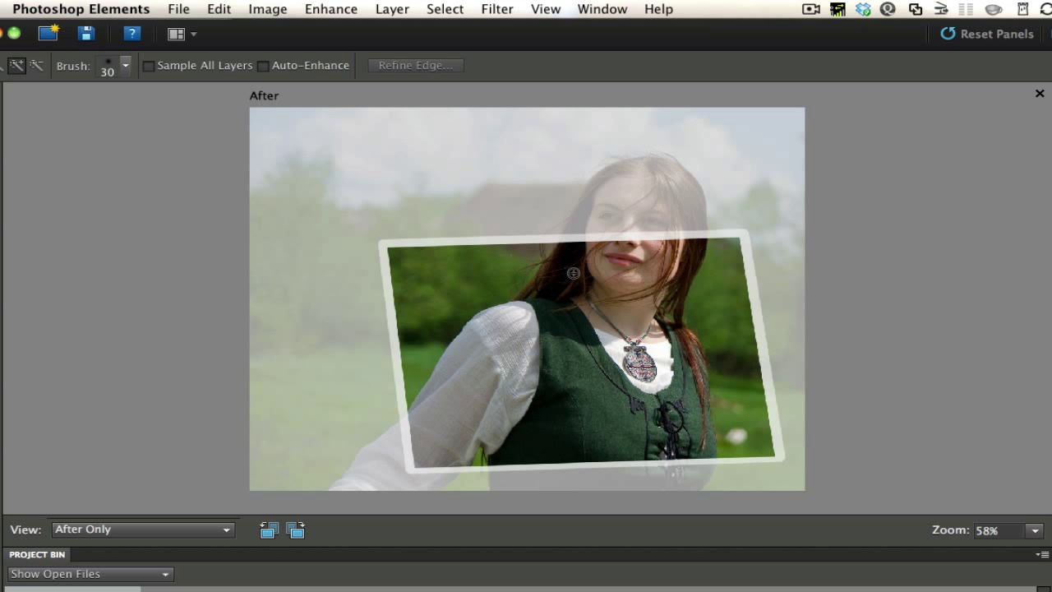
{"action": "mouse_move", "coordinate": [563, 261]}
{"action": "left_mouse_down"}
{"action": "mouse_move", "coordinate": [607, 205]}
{"action": "mouse_move", "coordinate": [604, 187]}
{"action": "left_mouse_up"}
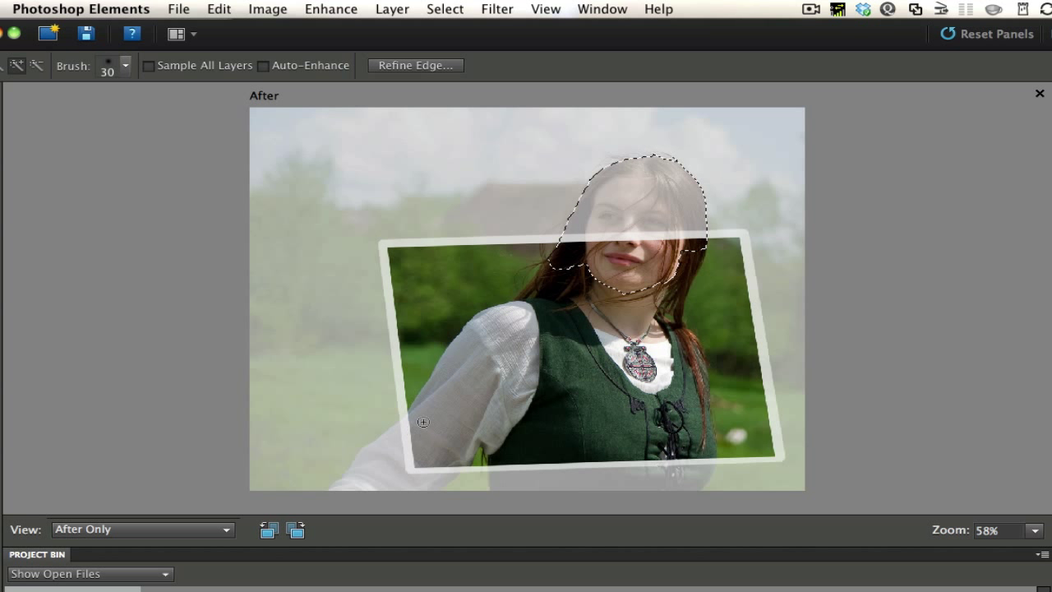
{"action": "left_click_drag", "start_coordinate": [419, 417], "coordinate": [394, 437]}
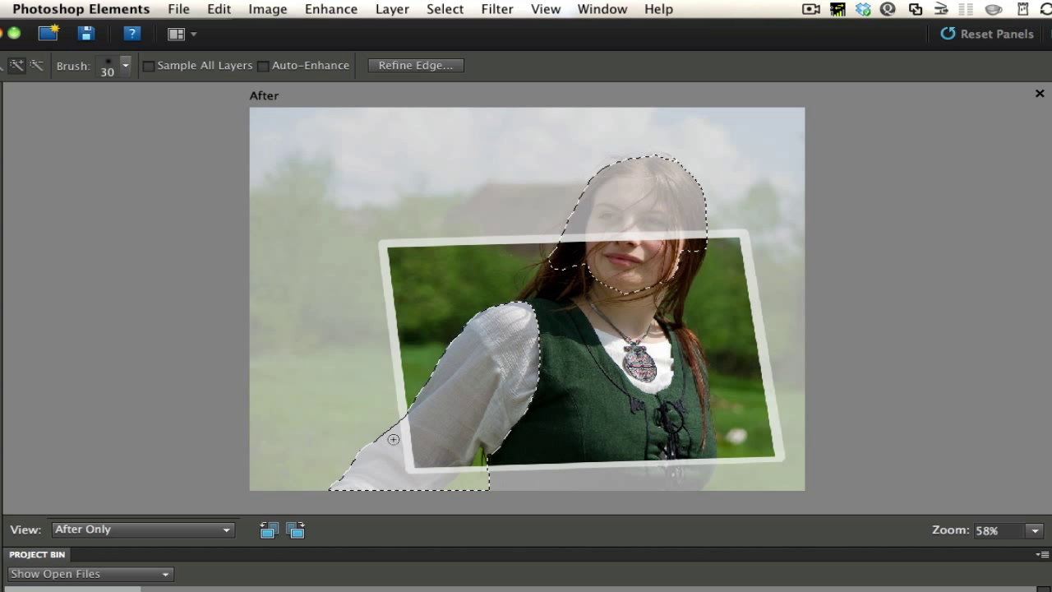
{"action": "left_click", "coordinate": [37, 66]}
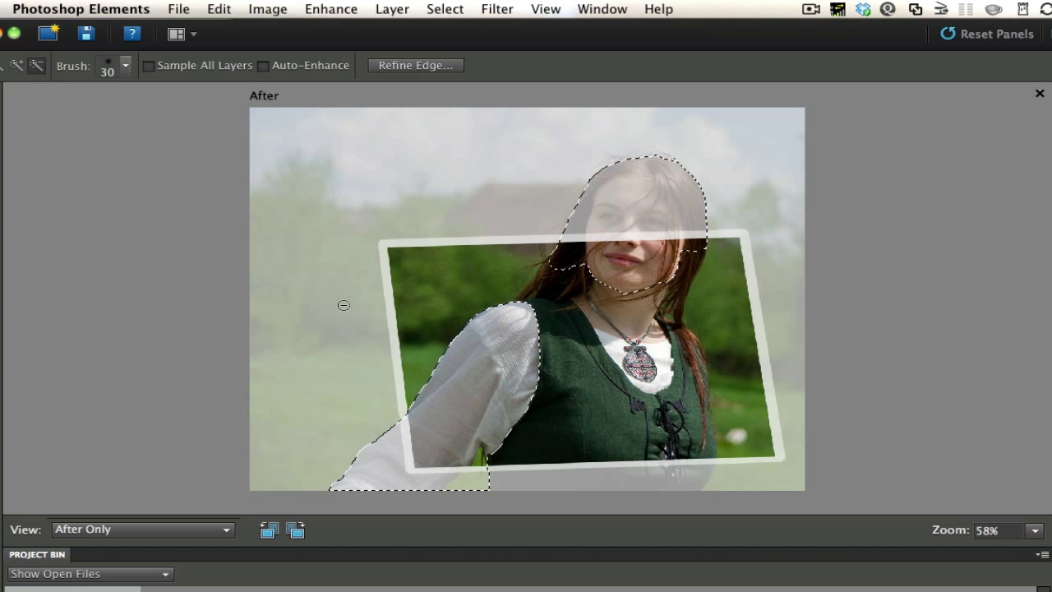
{"action": "left_click", "coordinate": [475, 471]}
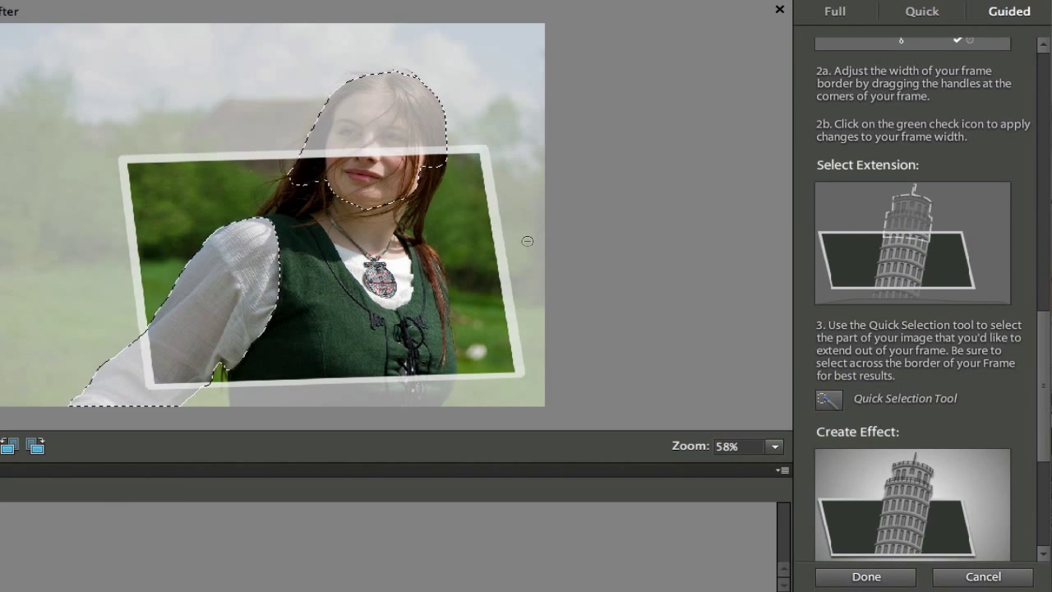
{"action": "scroll", "coordinate": [927, 393], "scroll_direction": "down", "scroll_amount": 3}
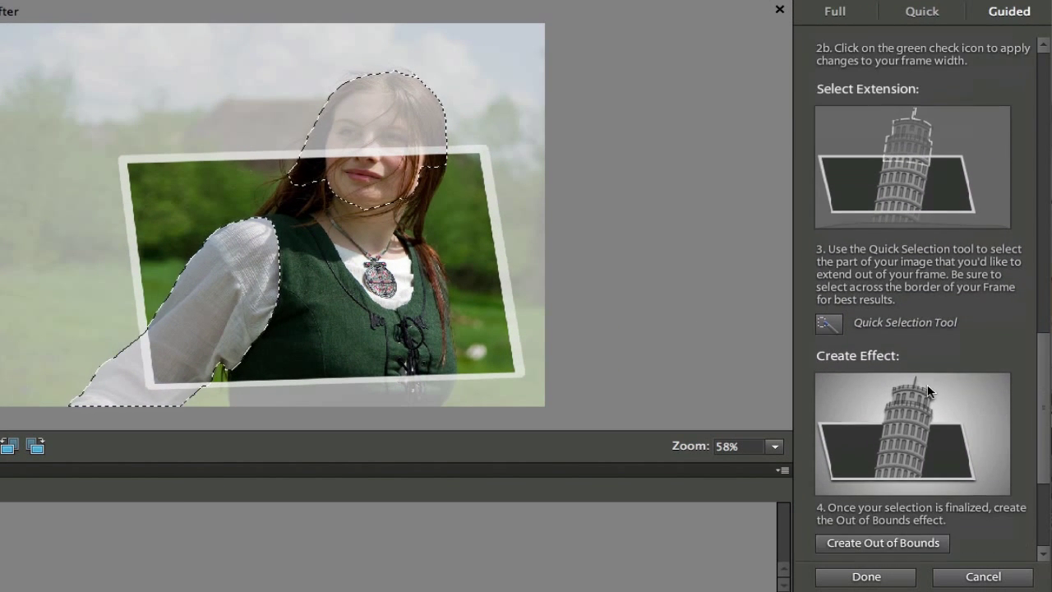
{"action": "scroll", "coordinate": [927, 394], "scroll_direction": "down", "scroll_amount": 2}
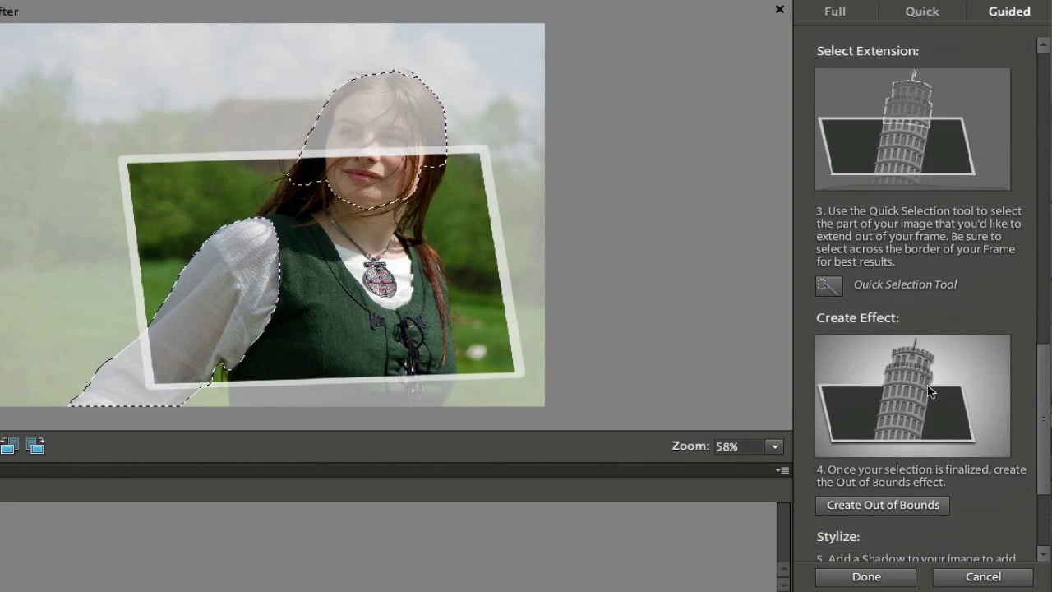
- Create the Out of Bounds effect from the selected head and arm
{"action": "left_click", "coordinate": [872, 493]}
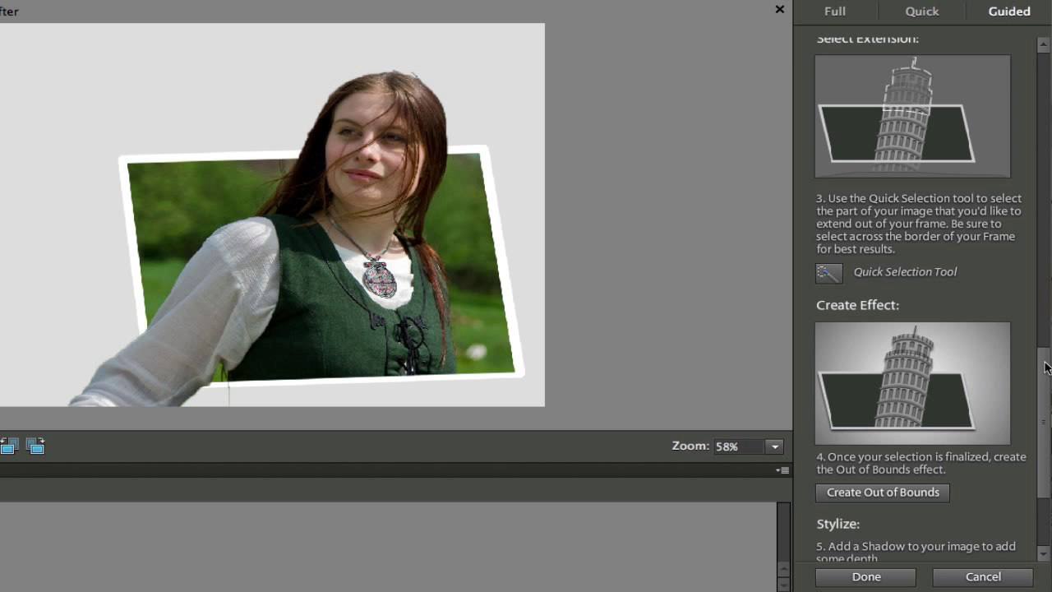
{"action": "left_click_drag", "start_coordinate": [1047, 368], "coordinate": [1050, 418]}
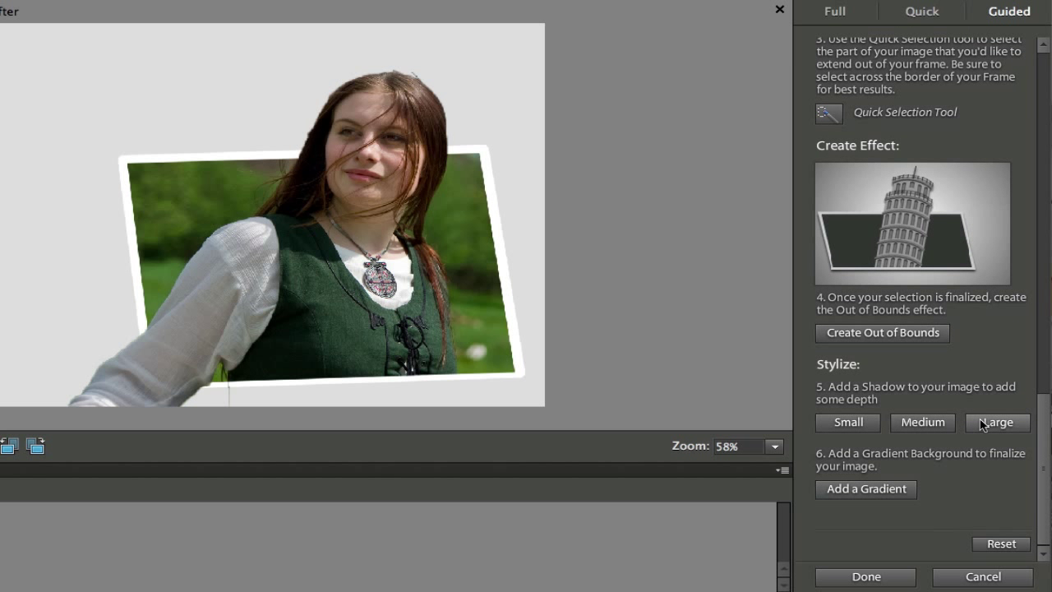
- Apply a Medium drop shadow and start adding a gradient background layer
{"action": "left_click", "coordinate": [922, 421]}
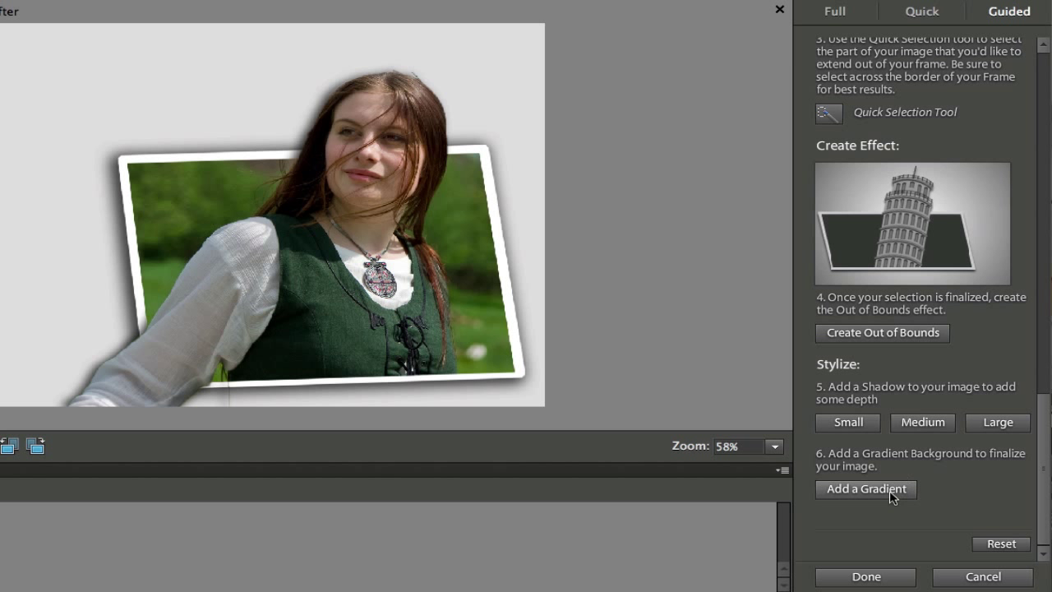
{"action": "left_click", "coordinate": [867, 488]}
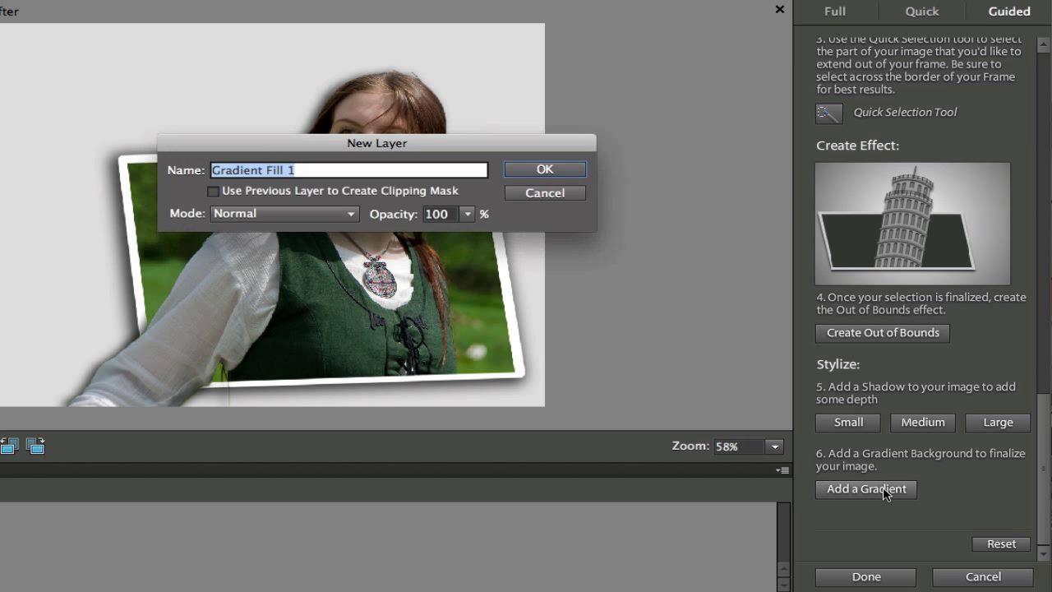
- Accept the Gradient Fill 1 layer and set its gradient stops to 28% and 85%, midpoint 75%
{"action": "left_click", "coordinate": [545, 169]}
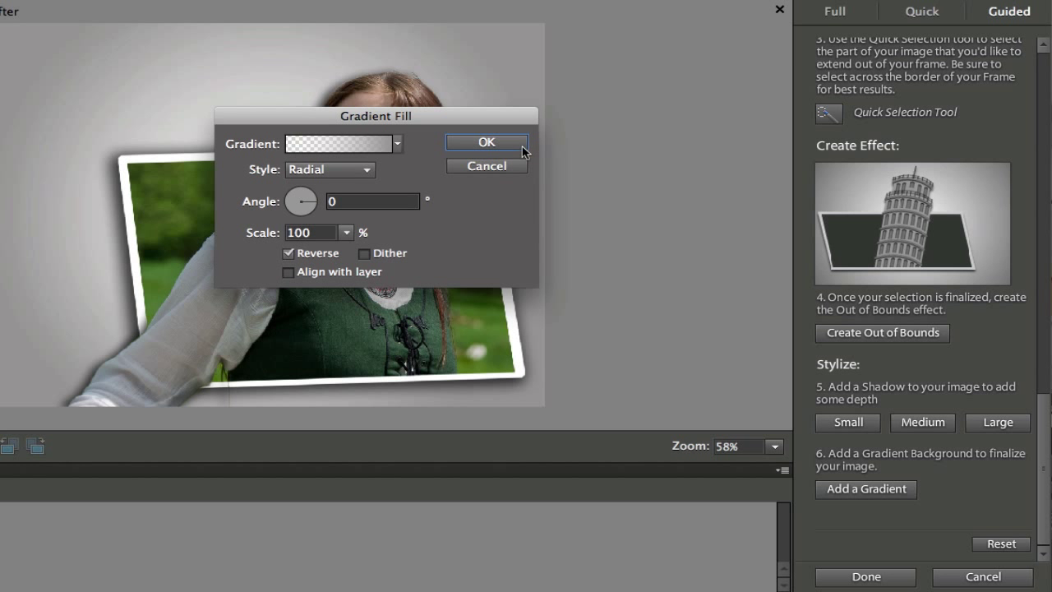
{"action": "left_click_drag", "start_coordinate": [475, 117], "coordinate": [743, 15]}
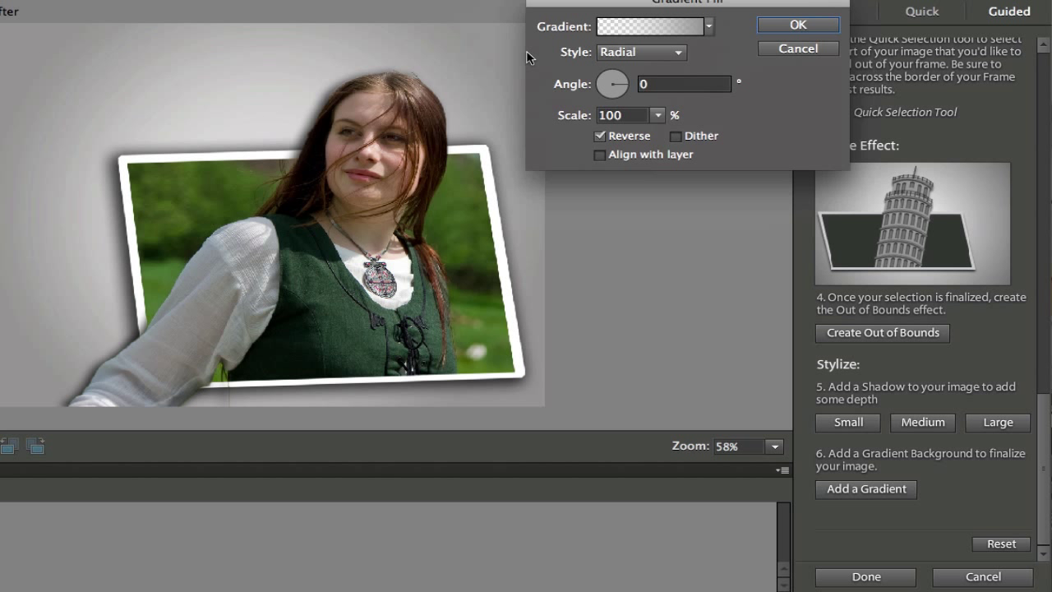
{"action": "left_click", "coordinate": [674, 30]}
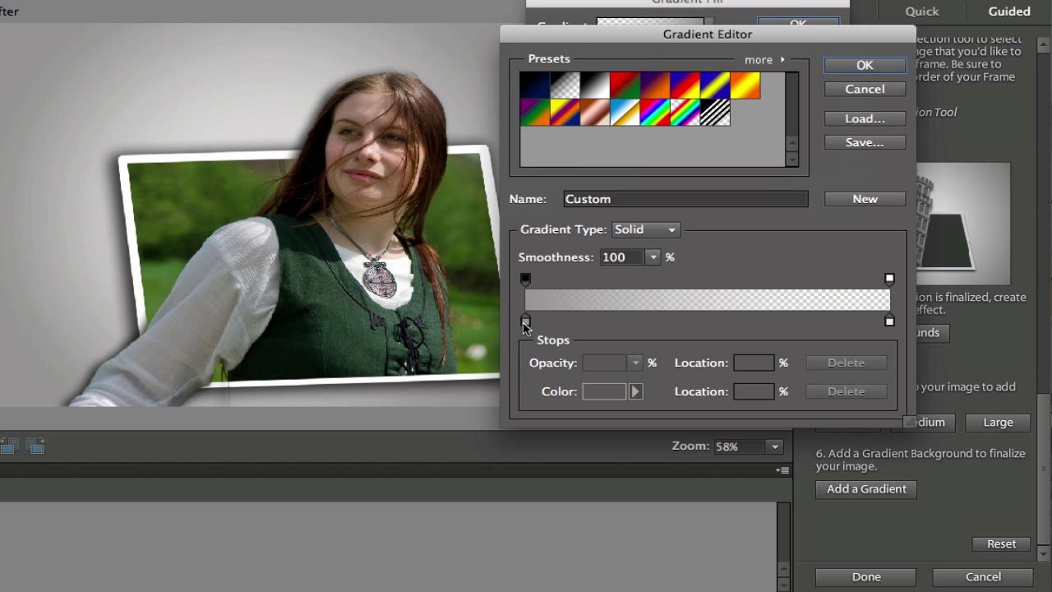
{"action": "left_click_drag", "start_coordinate": [526, 326], "coordinate": [629, 319]}
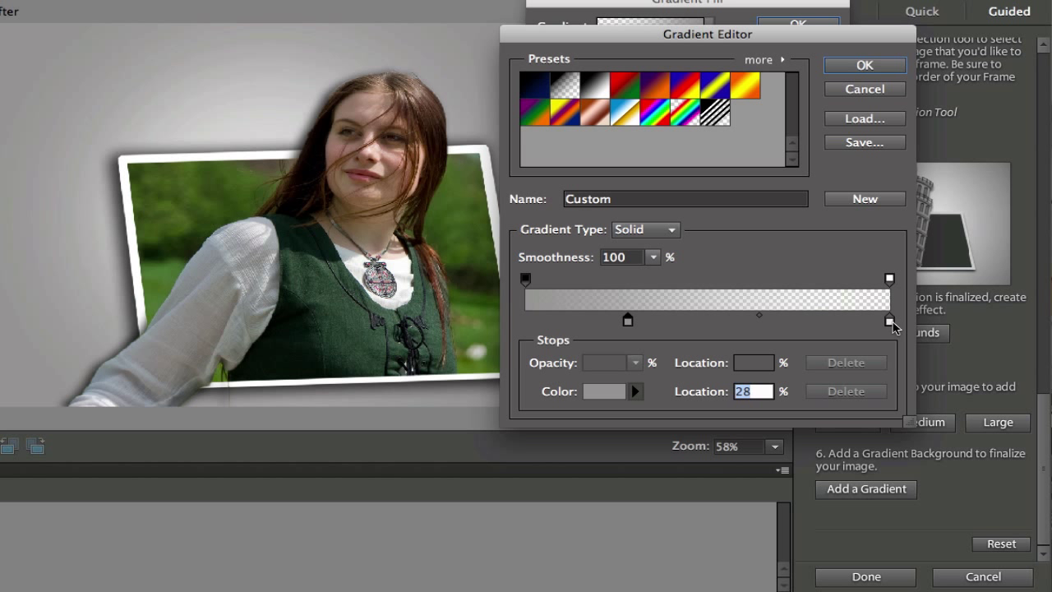
{"action": "left_click_drag", "start_coordinate": [891, 322], "coordinate": [838, 326]}
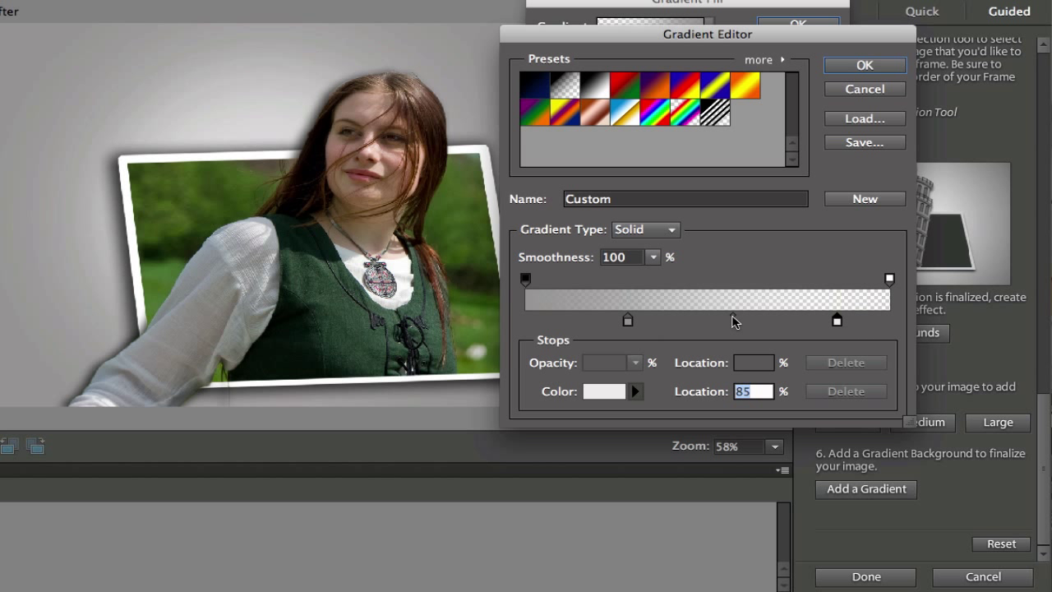
{"action": "left_click_drag", "start_coordinate": [735, 321], "coordinate": [785, 320]}
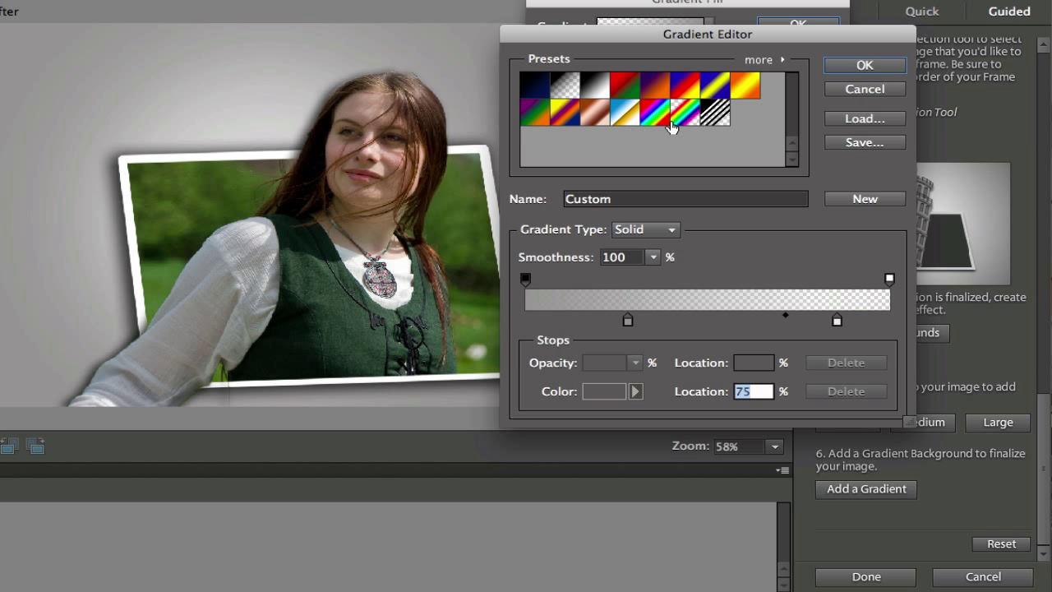
{"action": "left_click", "coordinate": [855, 71]}
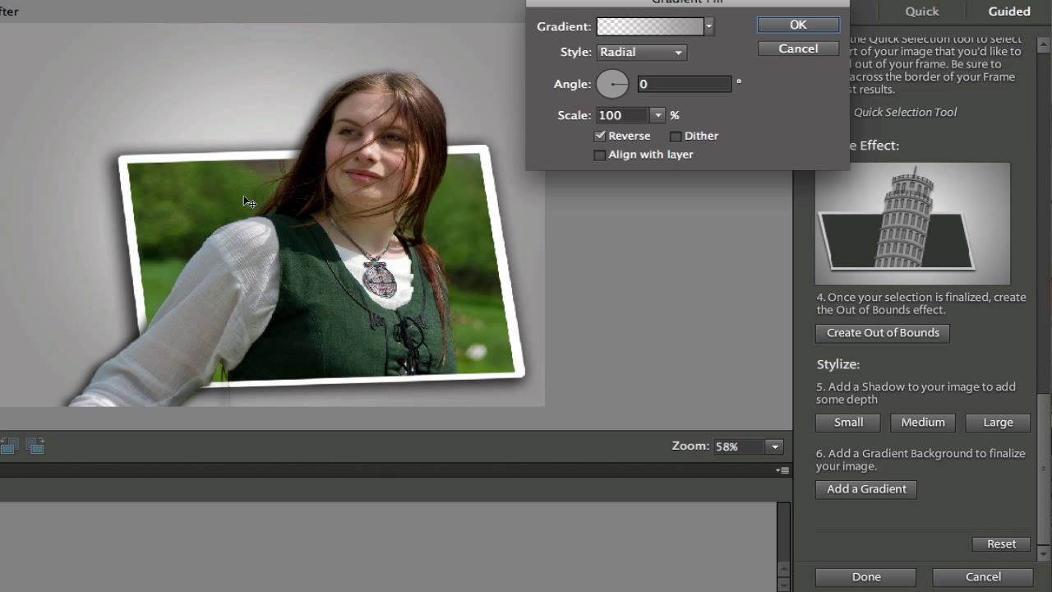
{"action": "left_click", "coordinate": [785, 51]}
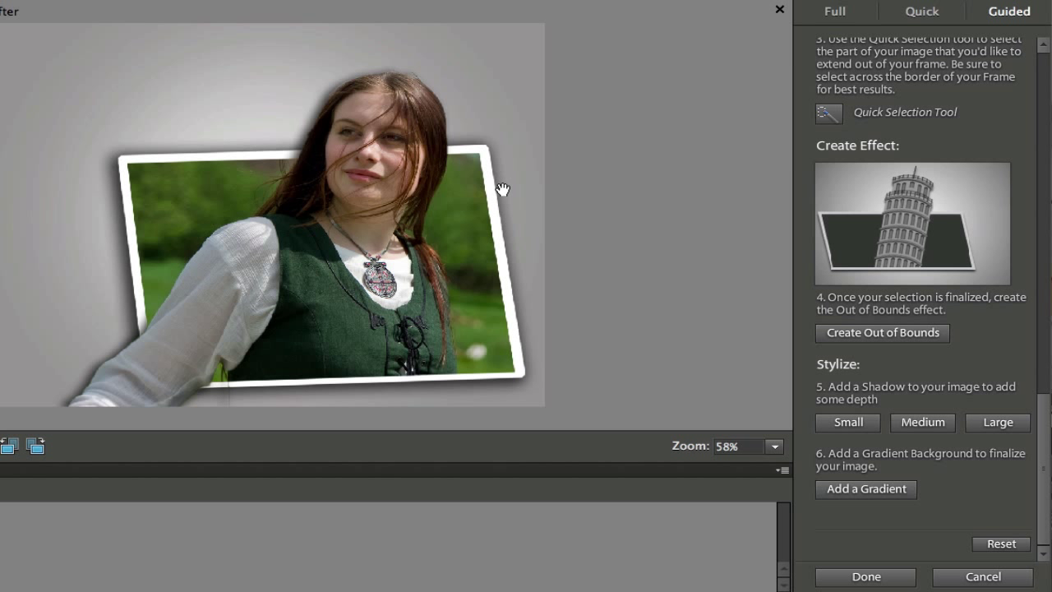